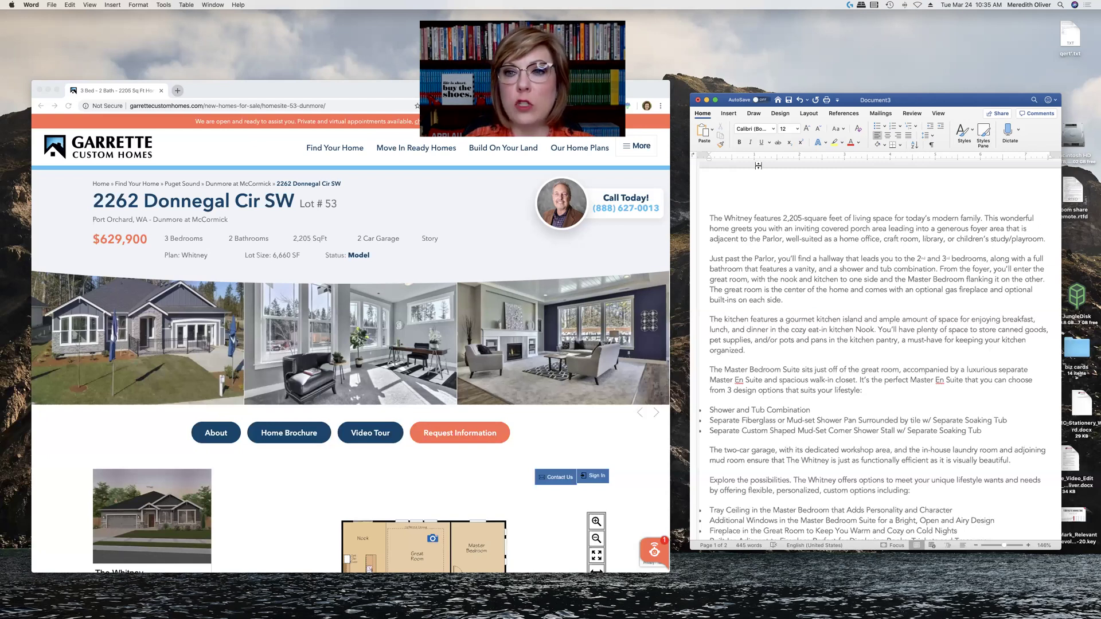
Nudge the Document3 description window about 50 pixels higher and deactivate Word via the desktop
{"action": "left_click_drag", "start_coordinate": [861, 99], "coordinate": [856, 69]}
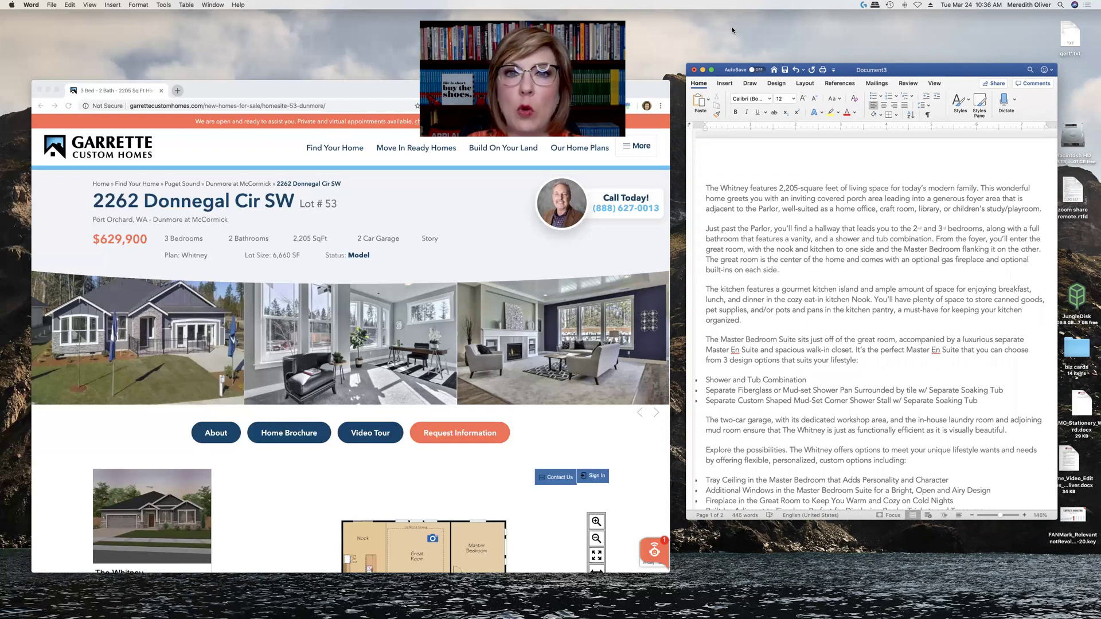
{"action": "left_click", "coordinate": [732, 30]}
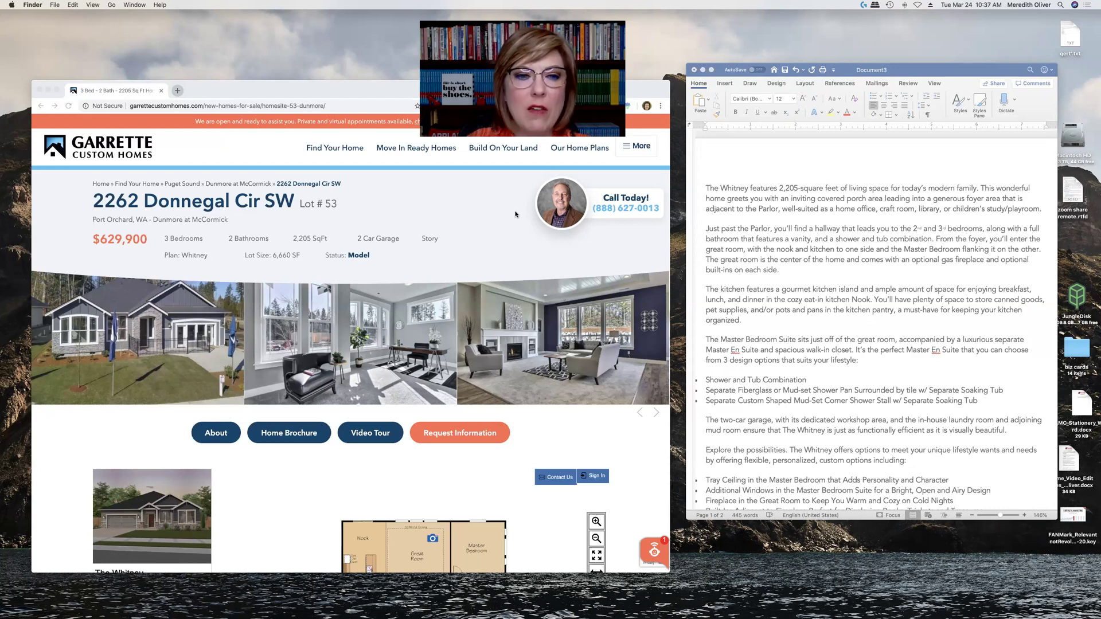
{"action": "scroll", "coordinate": [516, 214], "scroll_direction": "down", "scroll_amount": 2}
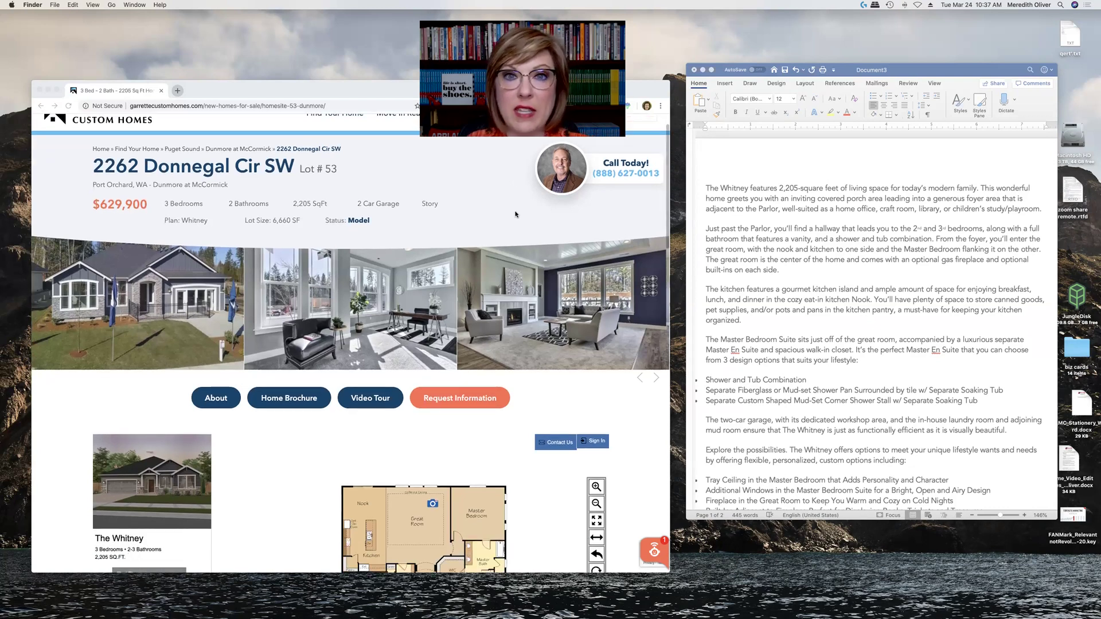
{"action": "scroll", "coordinate": [498, 211], "scroll_direction": "down", "scroll_amount": 1}
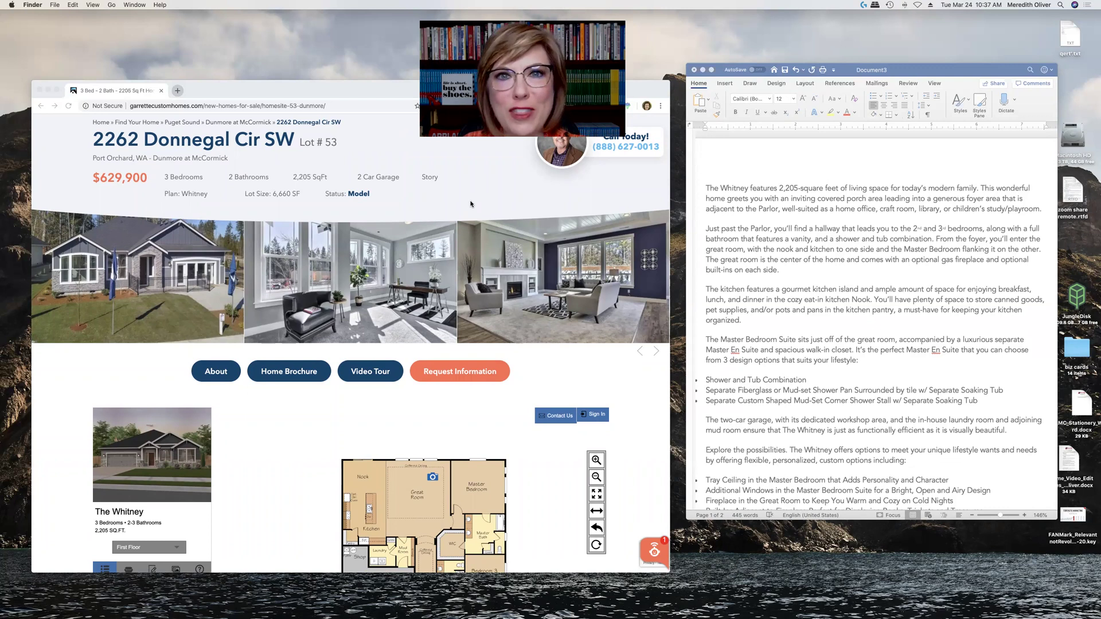
{"action": "scroll", "coordinate": [470, 201], "scroll_direction": "up", "scroll_amount": 2}
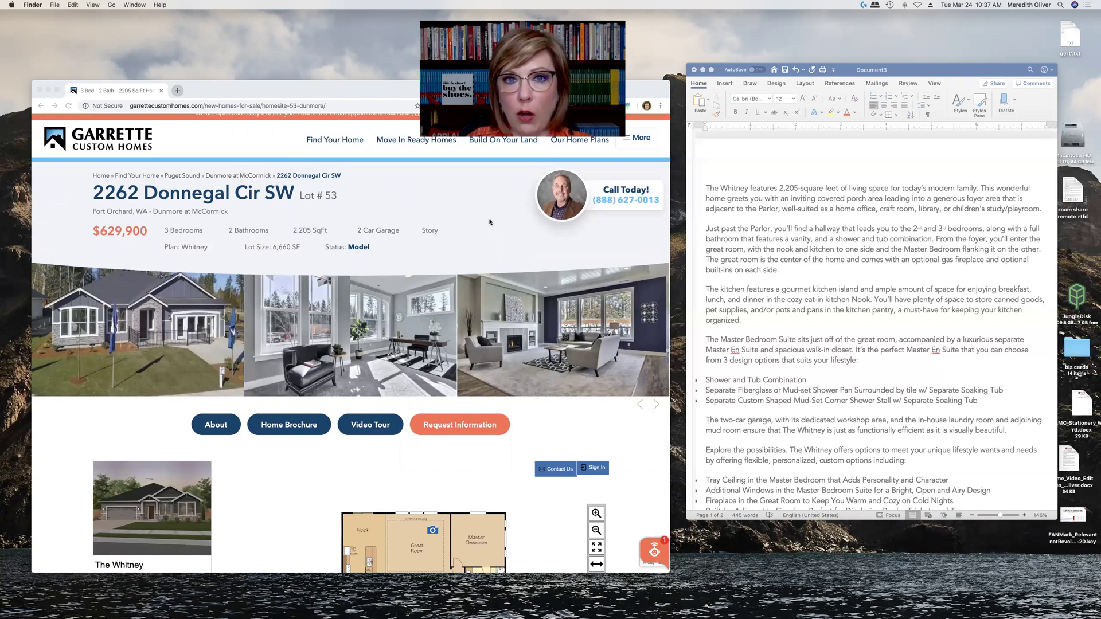
{"action": "scroll", "coordinate": [489, 222], "scroll_direction": "up", "scroll_amount": 1}
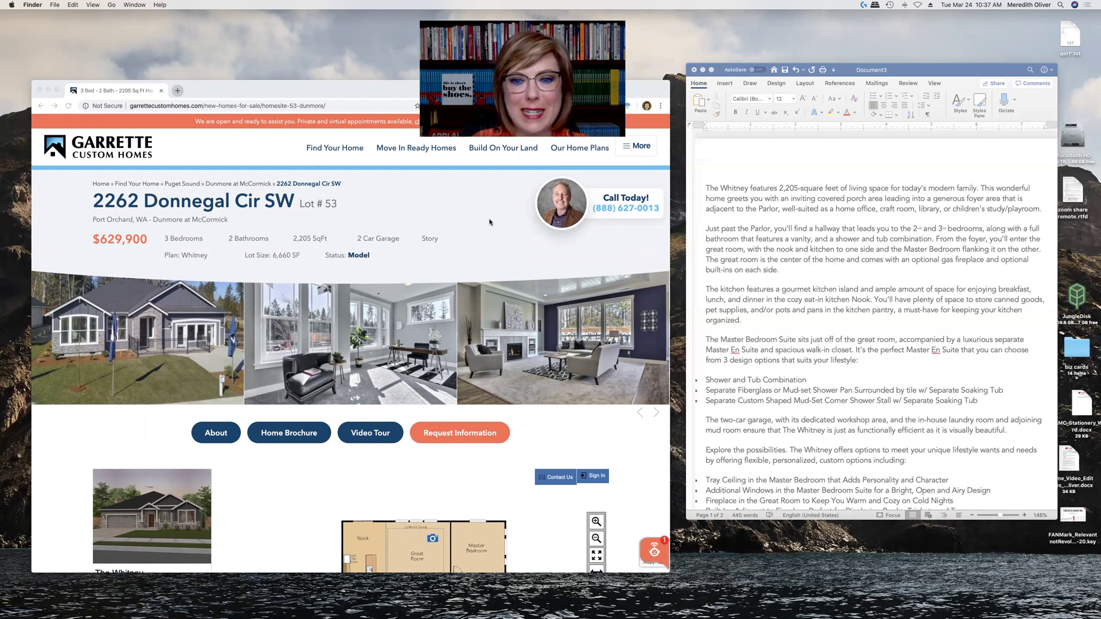
{"action": "scroll", "coordinate": [489, 220], "scroll_direction": "down", "scroll_amount": 3}
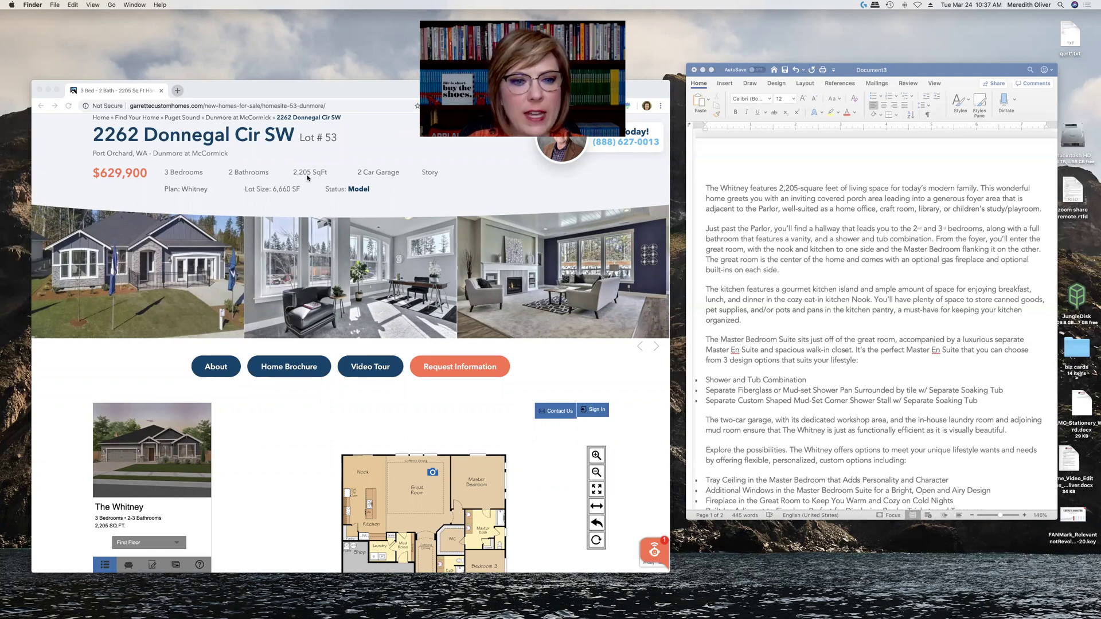
Activate the Chrome window showing the 2262 Donegal Cir SW listing and Whitney floor plan
{"action": "left_click", "coordinate": [369, 294]}
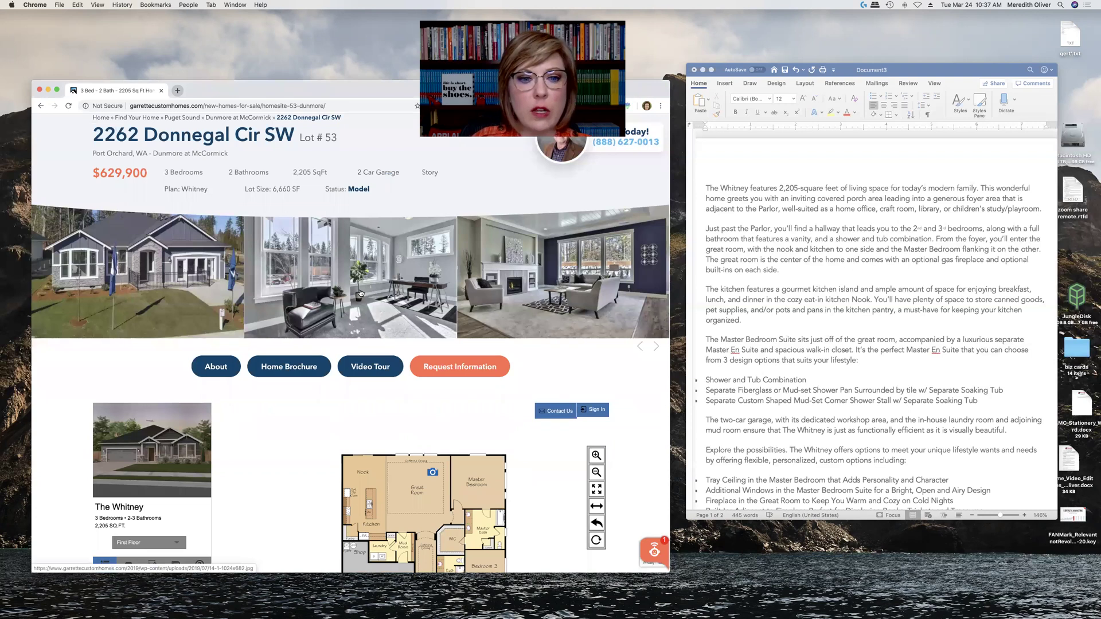
{"action": "left_click", "coordinate": [361, 295]}
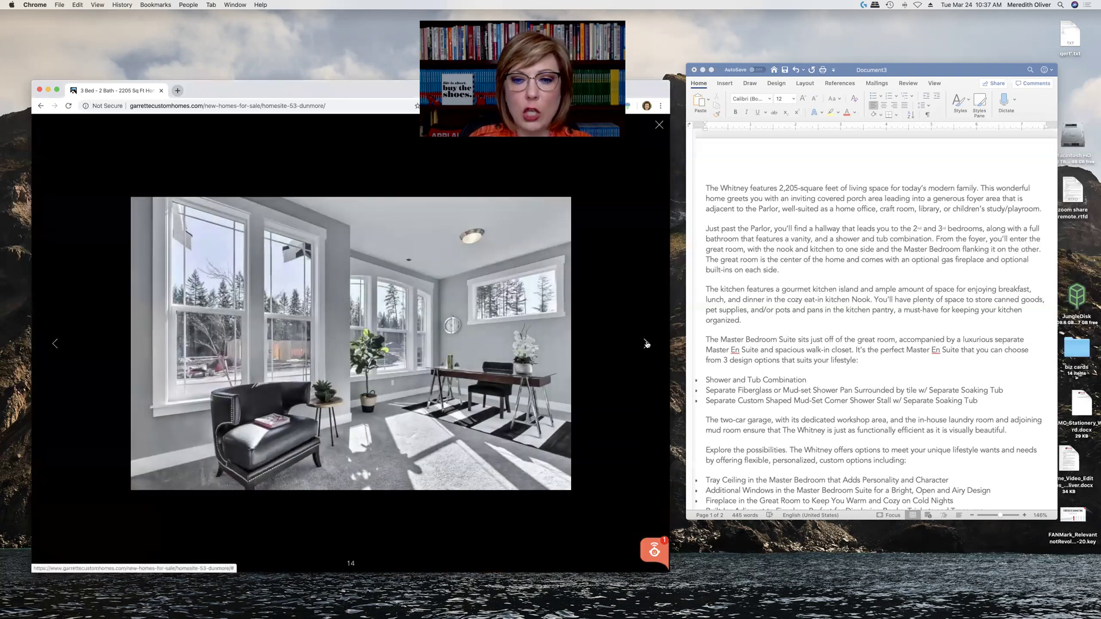
{"action": "left_click", "coordinate": [647, 344]}
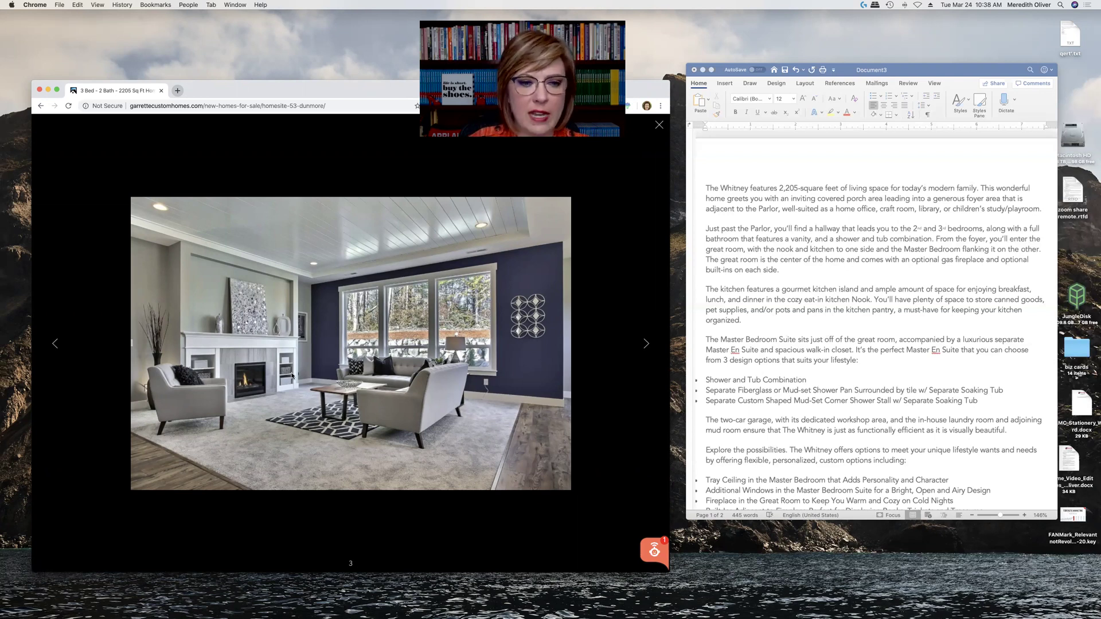
{"action": "left_click", "coordinate": [643, 343]}
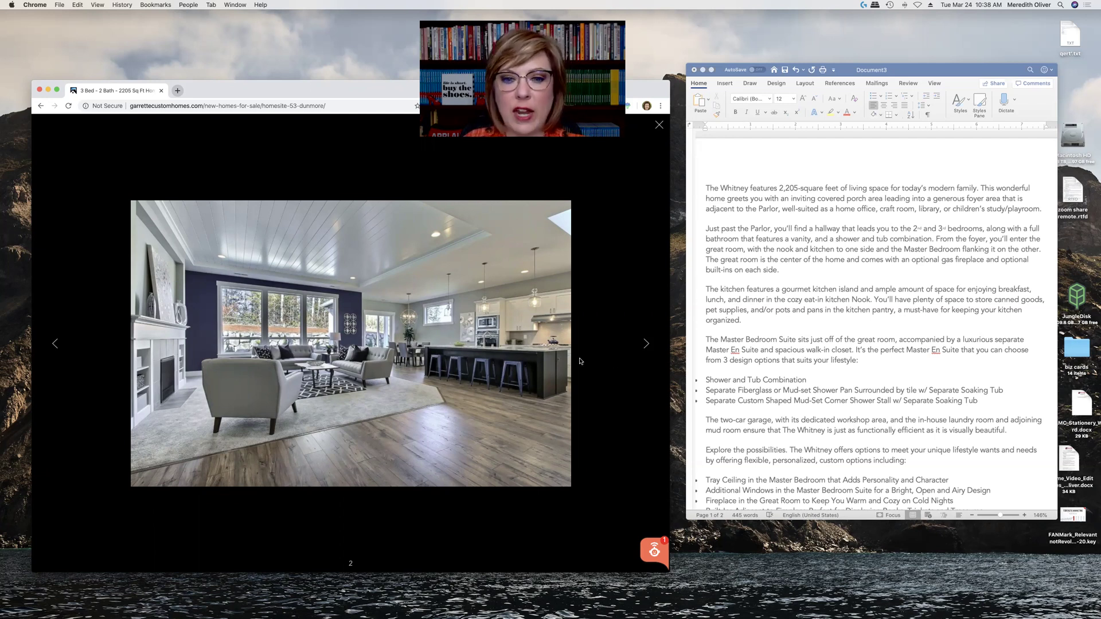
{"action": "double_click", "coordinate": [645, 345]}
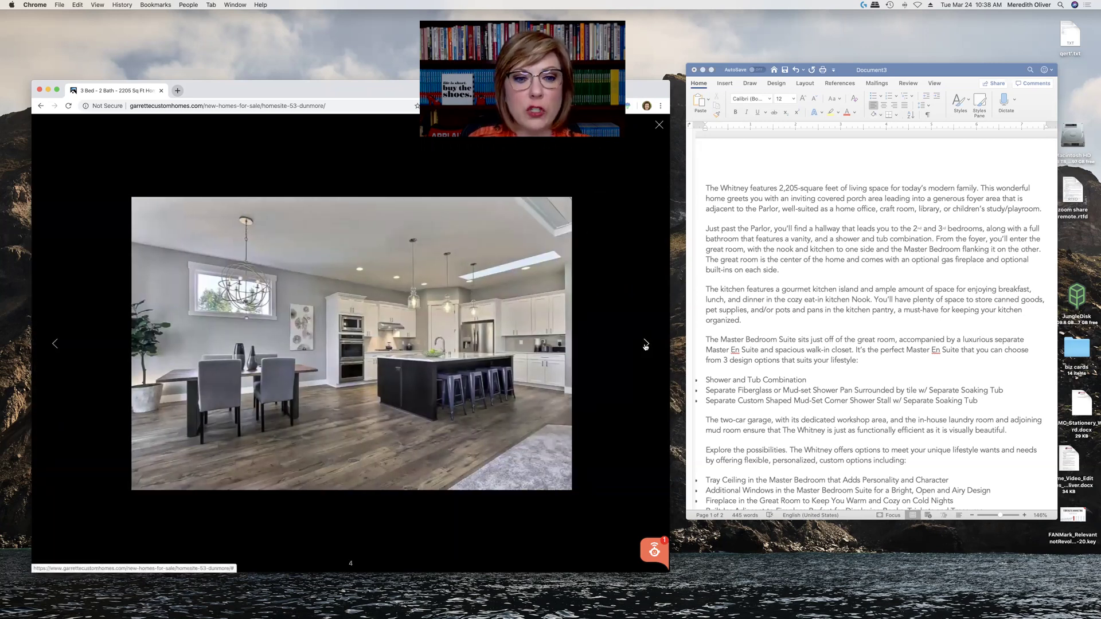
{"action": "left_click", "coordinate": [645, 345]}
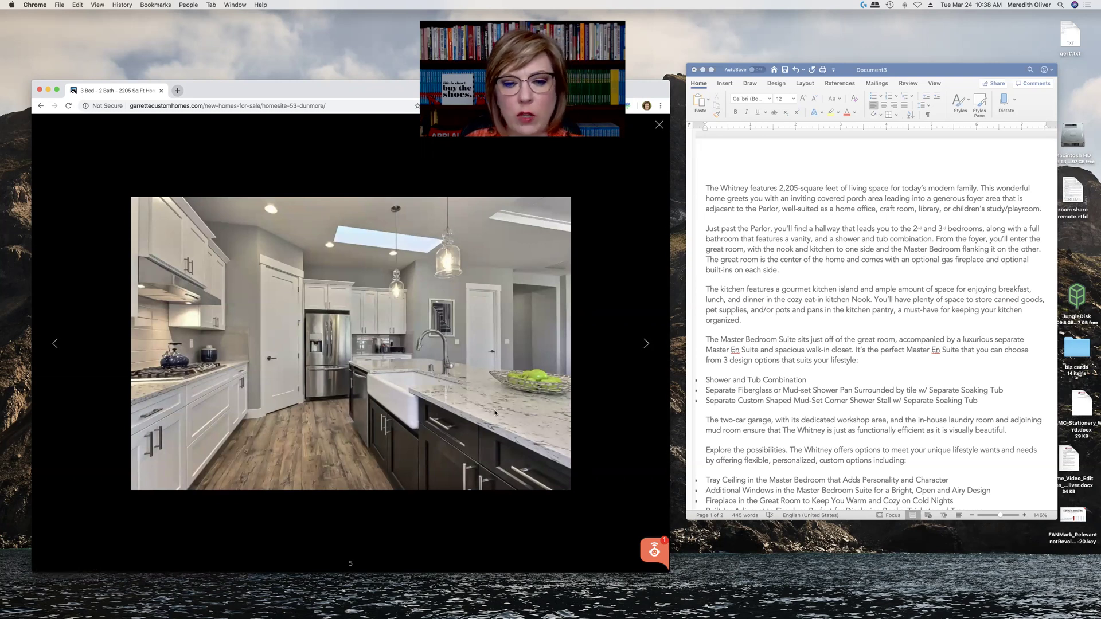
{"action": "left_click", "coordinate": [646, 343]}
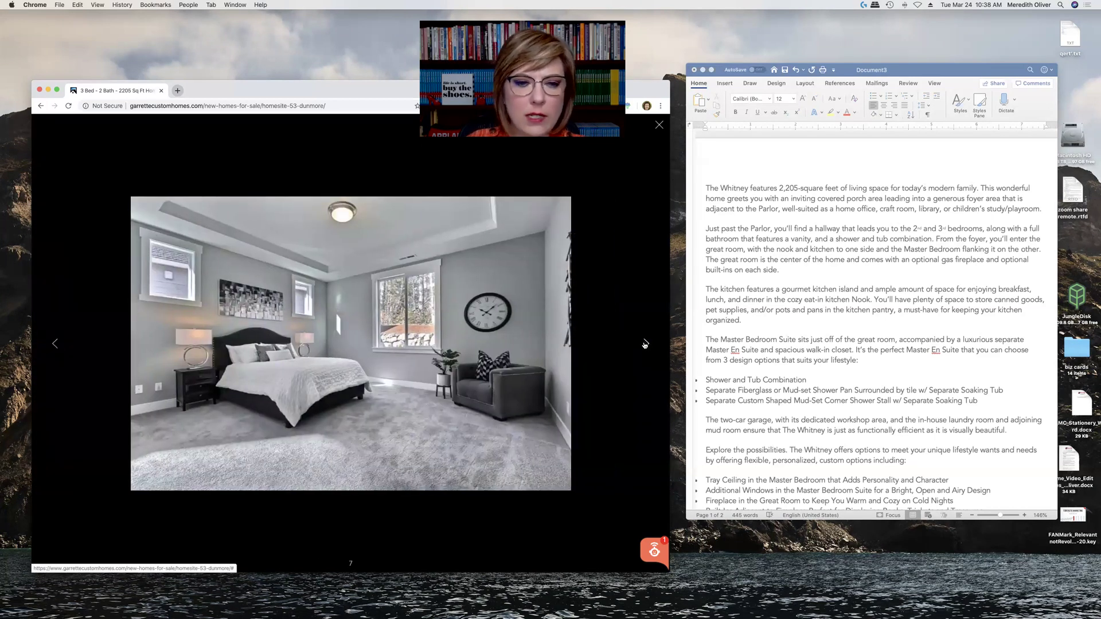
{"action": "left_click", "coordinate": [644, 344]}
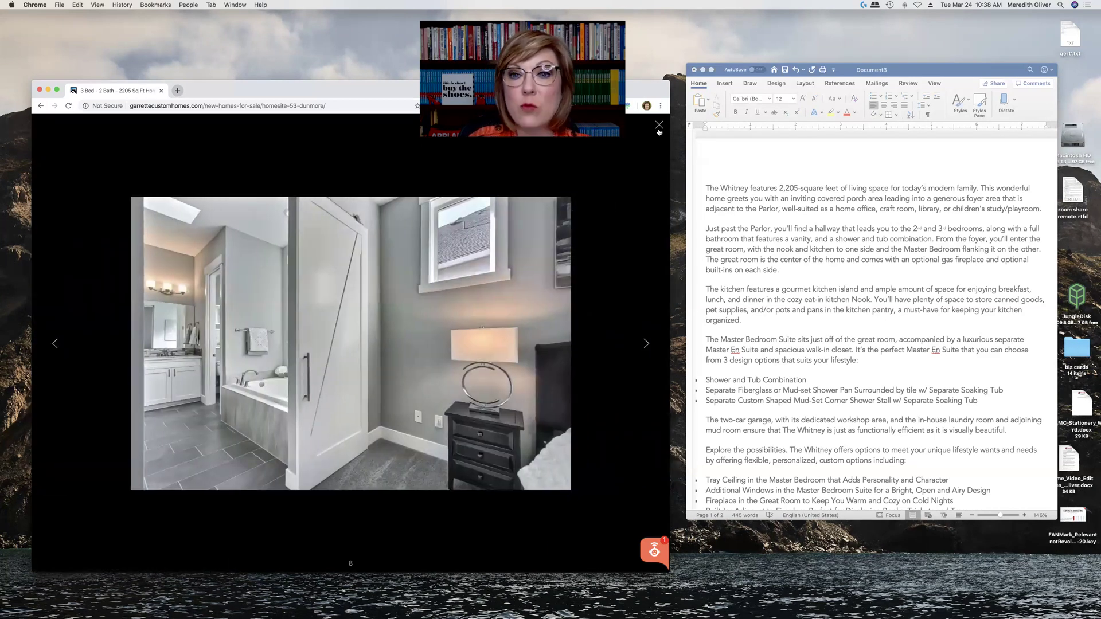
{"action": "left_click", "coordinate": [658, 127]}
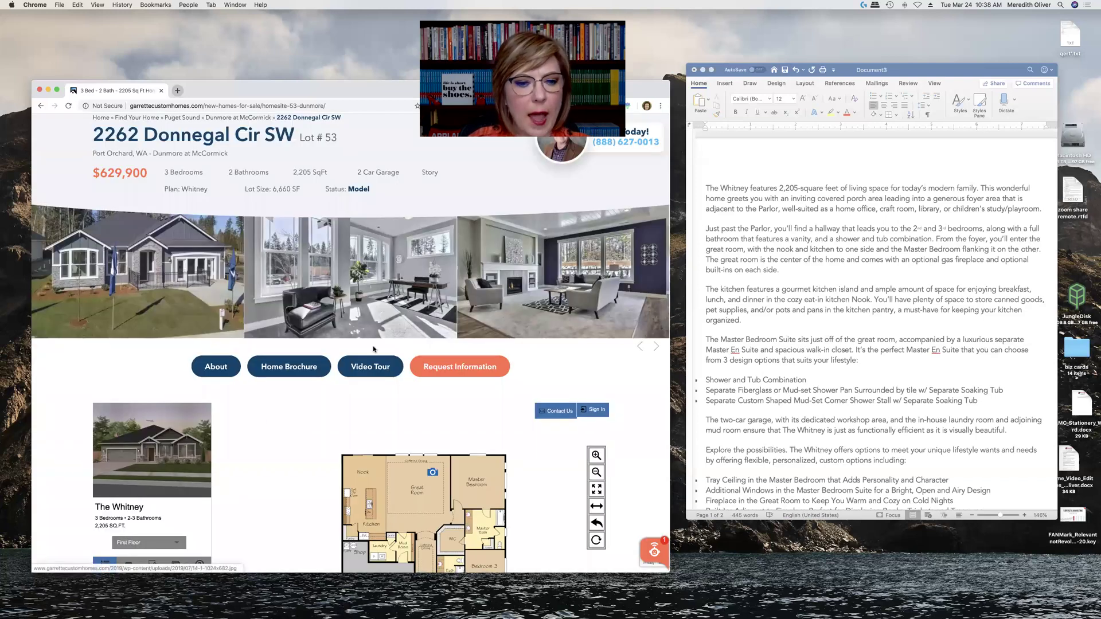
{"action": "scroll", "coordinate": [267, 422], "scroll_direction": "down", "scroll_amount": 3}
{"action": "scroll", "coordinate": [266, 421], "scroll_direction": "down", "scroll_amount": 2}
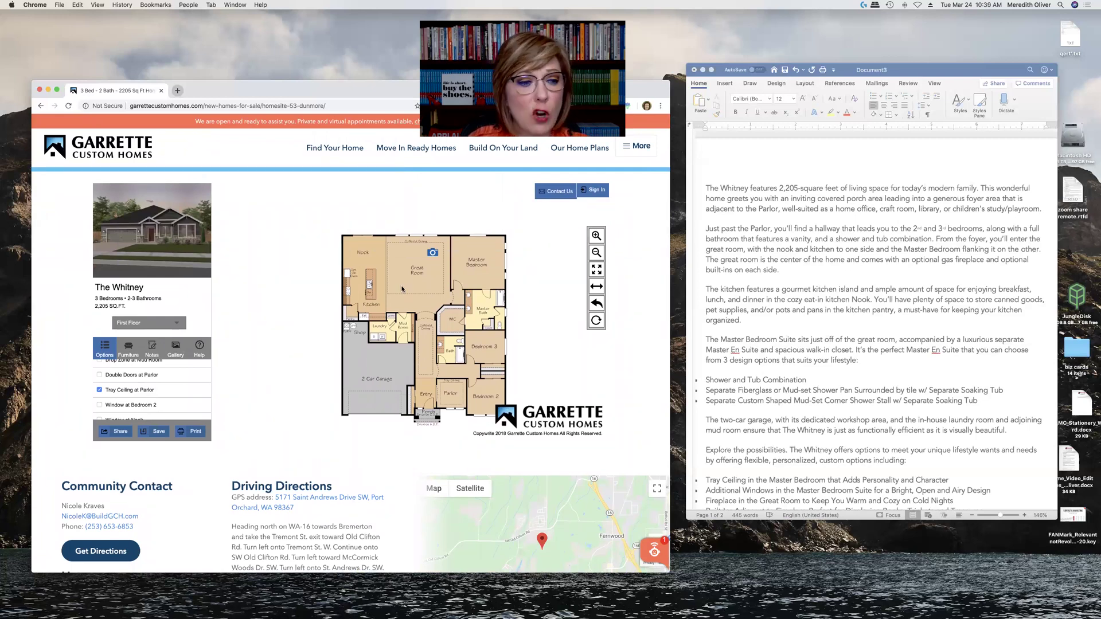
{"action": "scroll", "coordinate": [182, 374], "scroll_direction": "up", "scroll_amount": 1}
{"action": "scroll", "coordinate": [183, 374], "scroll_direction": "up", "scroll_amount": 2}
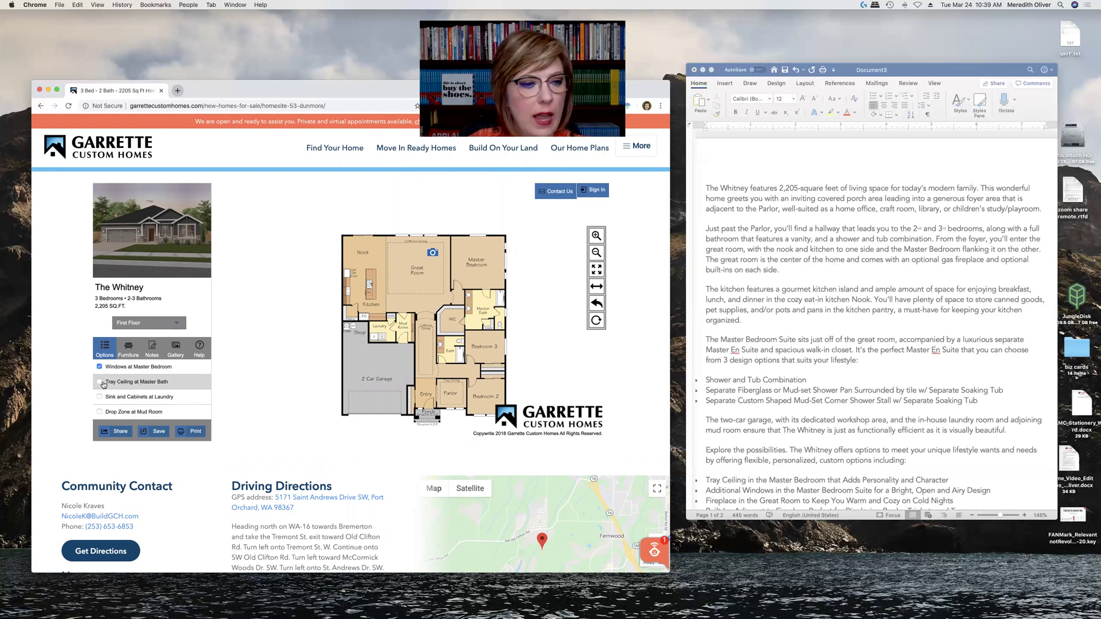
Enable Tray Ceiling at Parlor, Drop Zone at Mud Room and Double Doors at Parlor
{"action": "left_click", "coordinate": [99, 383]}
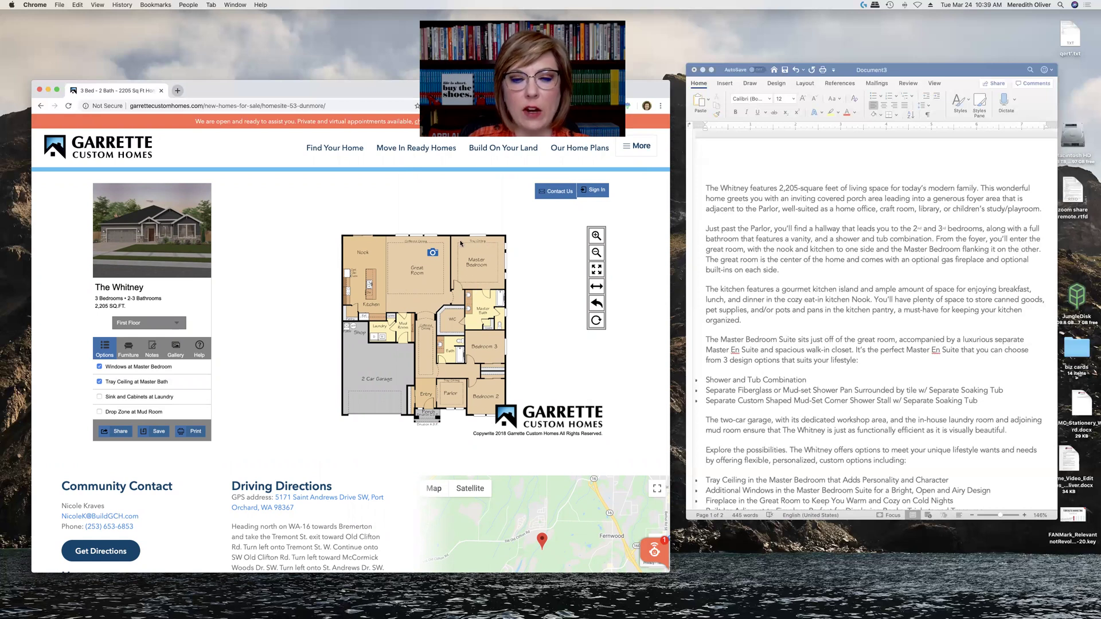
{"action": "scroll", "coordinate": [168, 370], "scroll_direction": "down", "scroll_amount": 2}
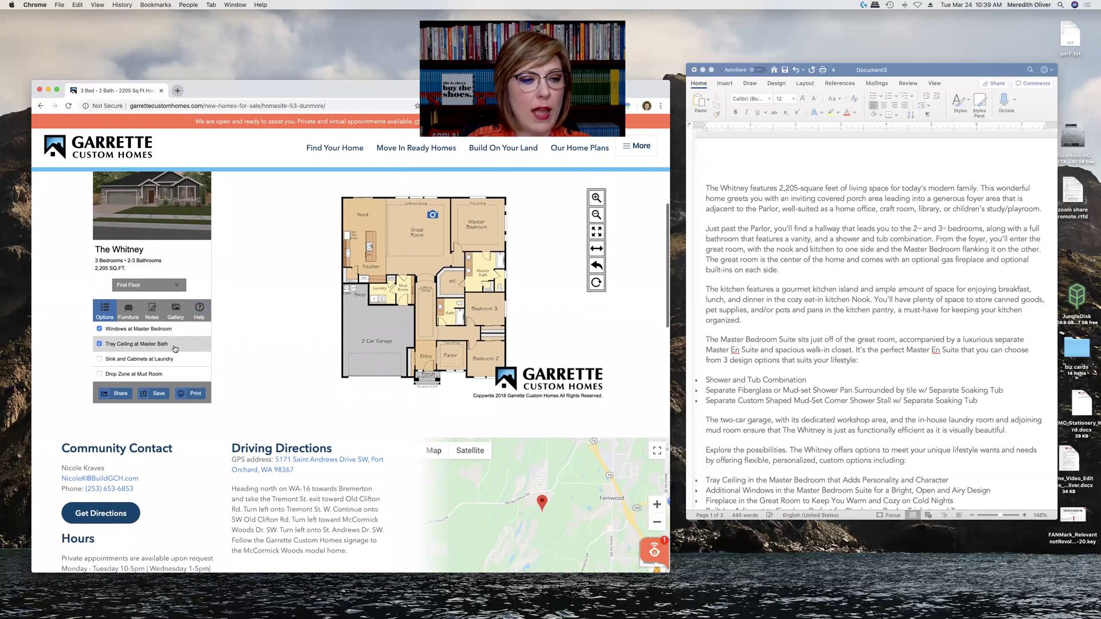
{"action": "scroll", "coordinate": [174, 348], "scroll_direction": "down", "scroll_amount": 1}
{"action": "scroll", "coordinate": [175, 348], "scroll_direction": "down", "scroll_amount": 1}
{"action": "left_click", "coordinate": [157, 354]}
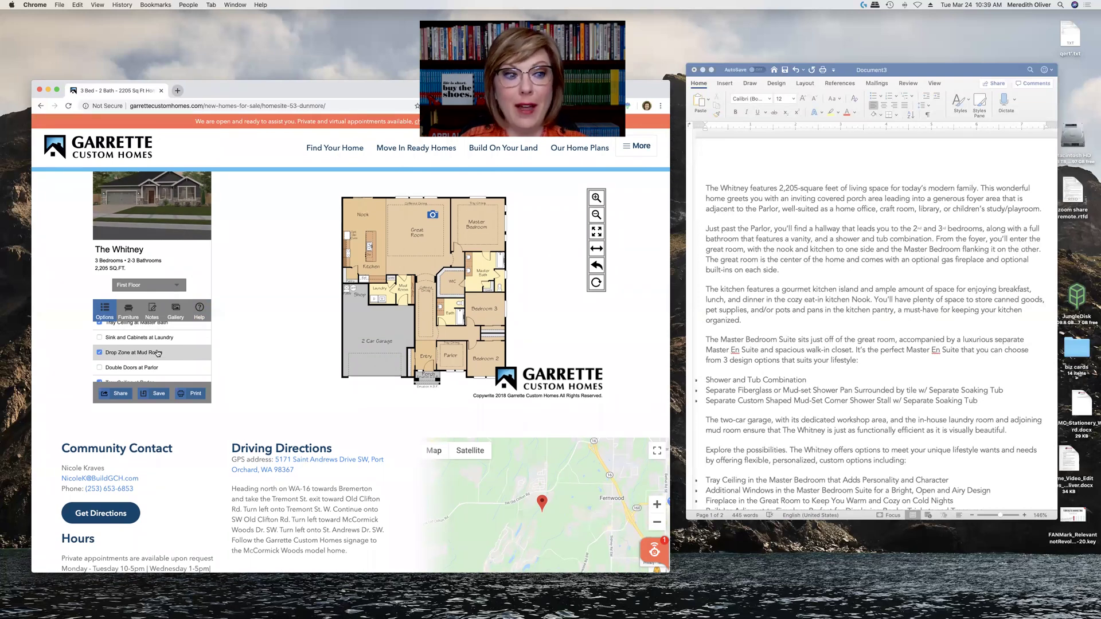
{"action": "scroll", "coordinate": [174, 366], "scroll_direction": "down", "scroll_amount": 2}
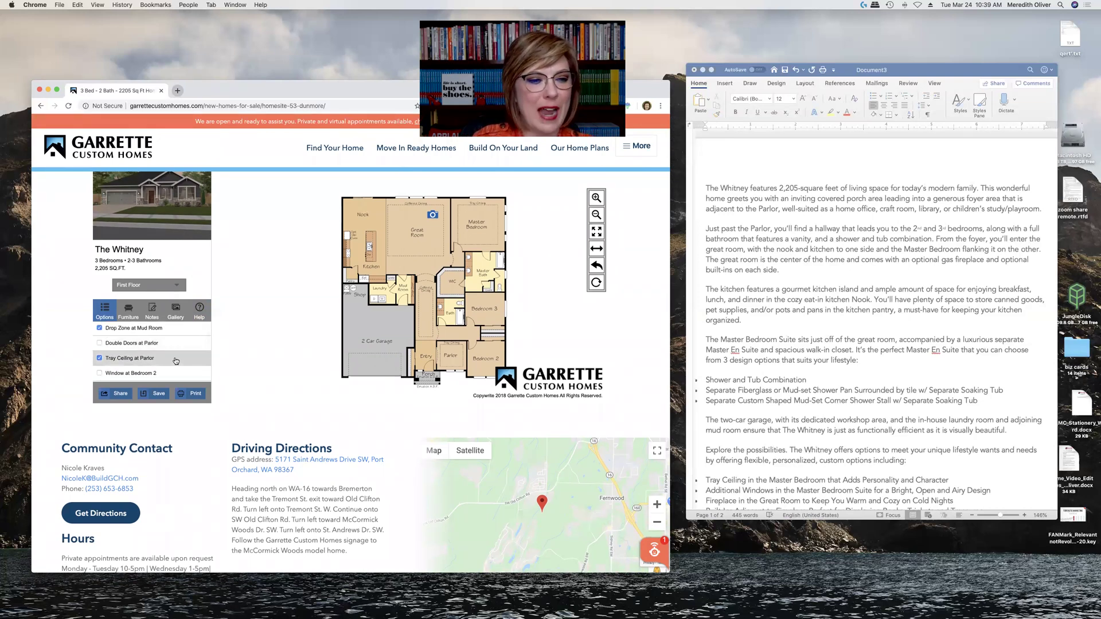
{"action": "left_click", "coordinate": [177, 348]}
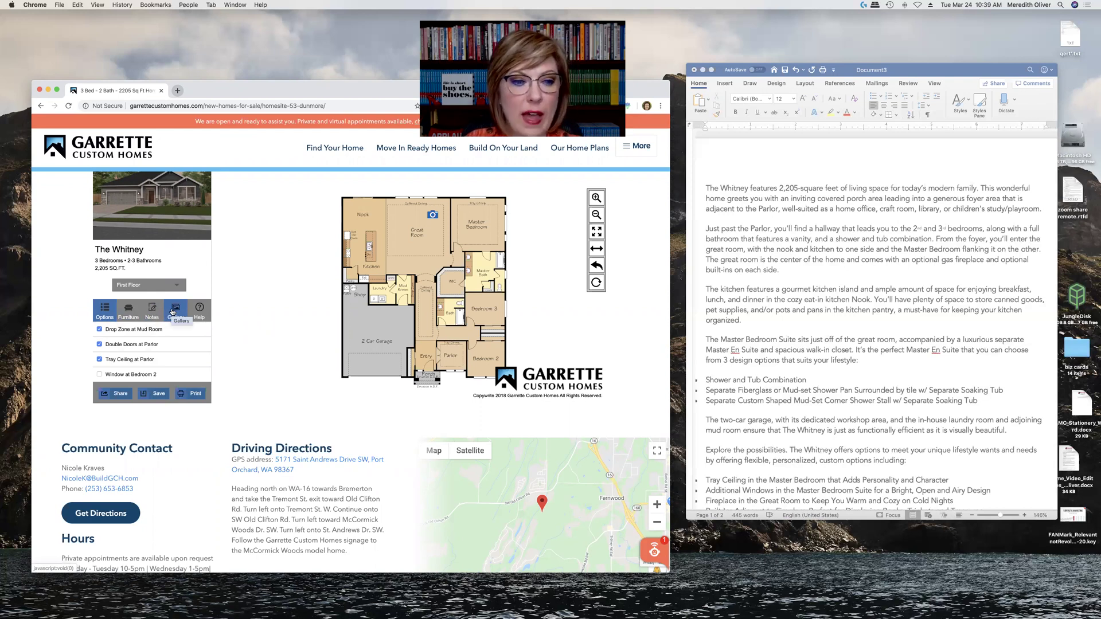
{"action": "scroll", "coordinate": [540, 391], "scroll_direction": "down", "scroll_amount": 3}
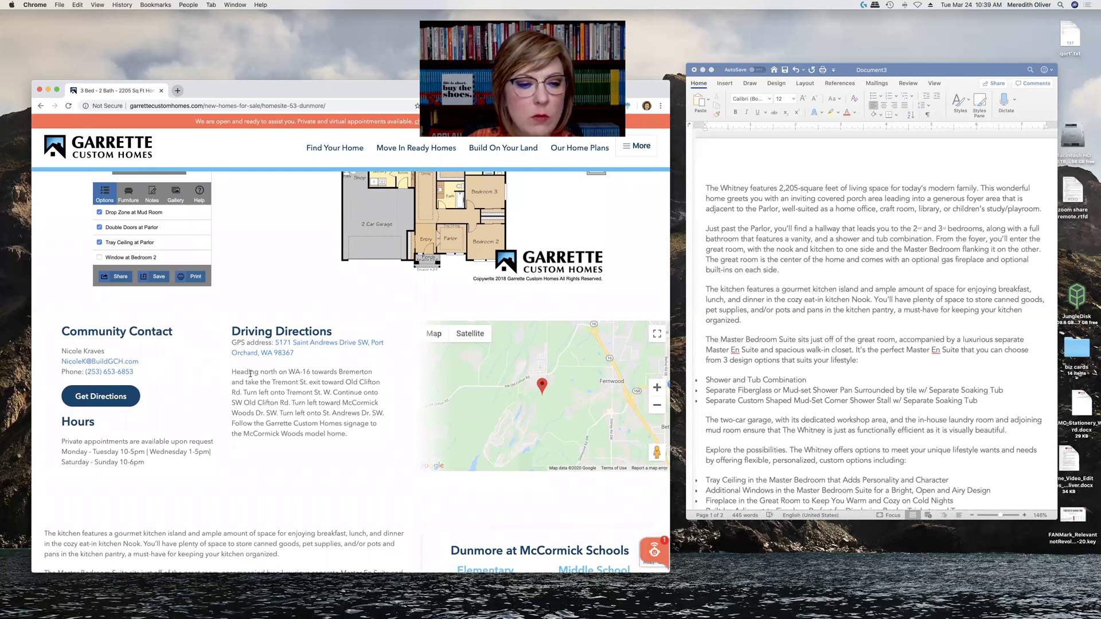
Highlight the Driving Directions paragraph and the 'Private appointments' hours text
{"action": "left_click_drag", "start_coordinate": [231, 371], "coordinate": [356, 441]}
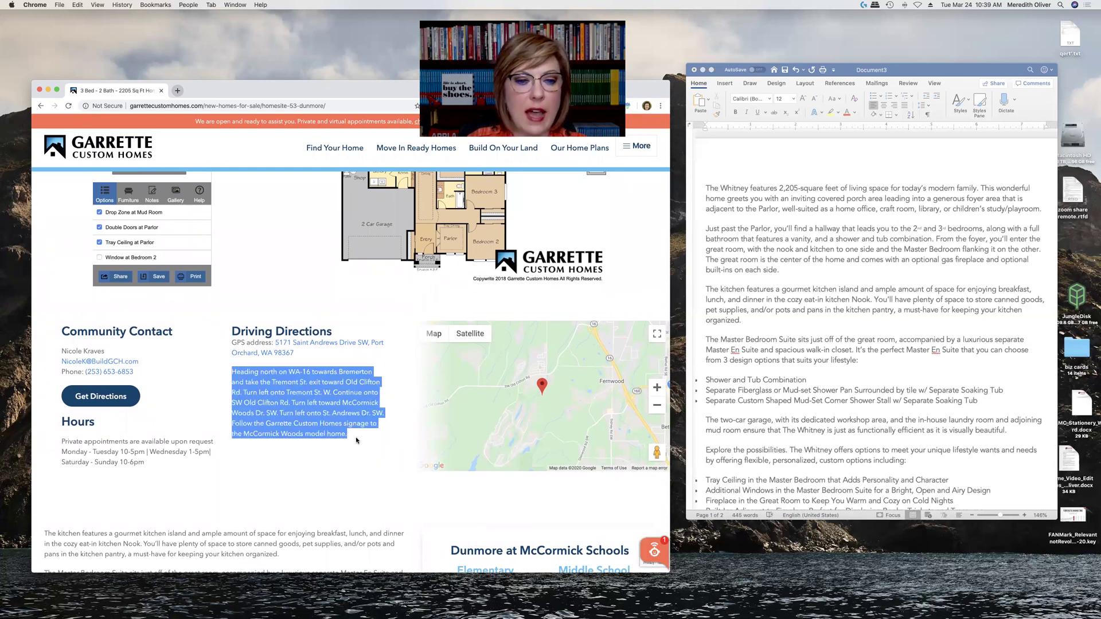
{"action": "left_click_drag", "start_coordinate": [61, 441], "coordinate": [126, 439]}
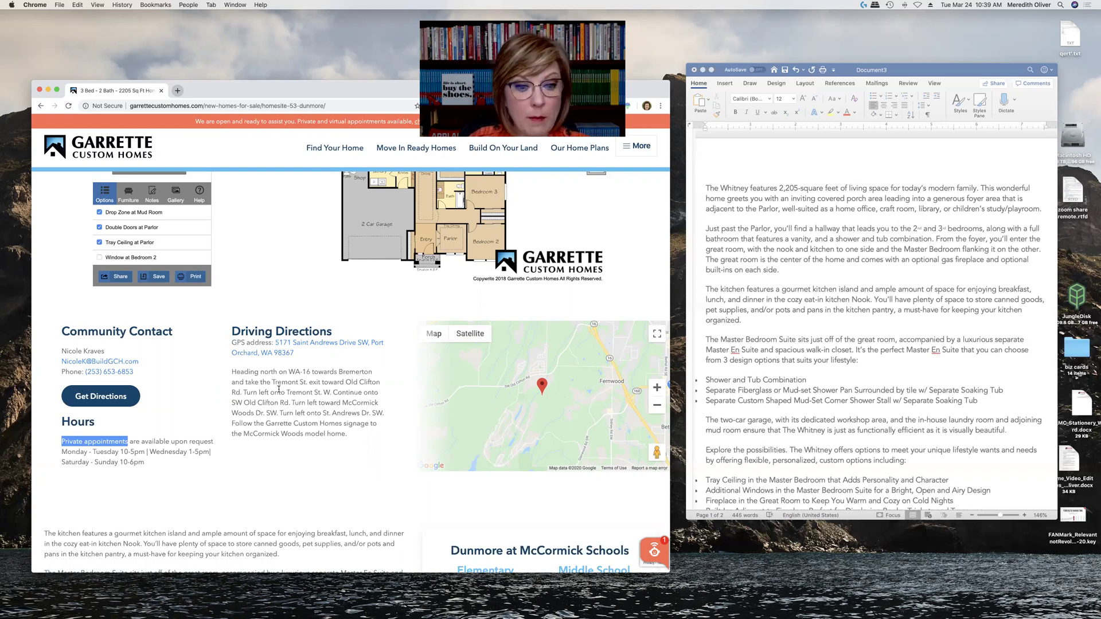
{"action": "scroll", "coordinate": [278, 389], "scroll_direction": "down", "scroll_amount": 5}
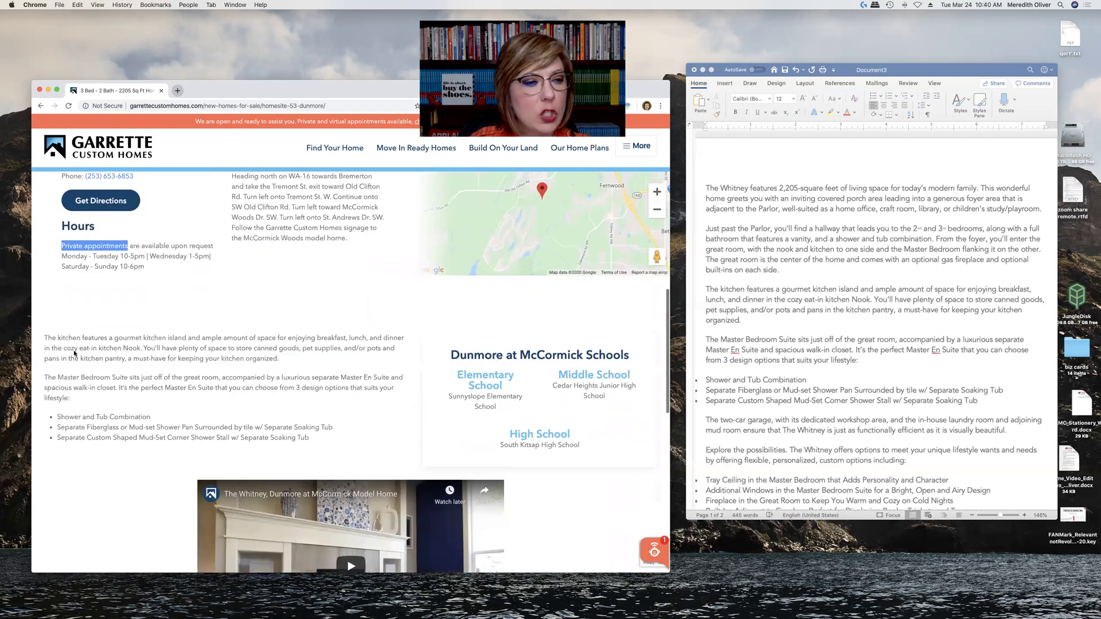
Clear the text highlight from the visiting hours on the listing page
{"action": "left_click", "coordinate": [45, 339]}
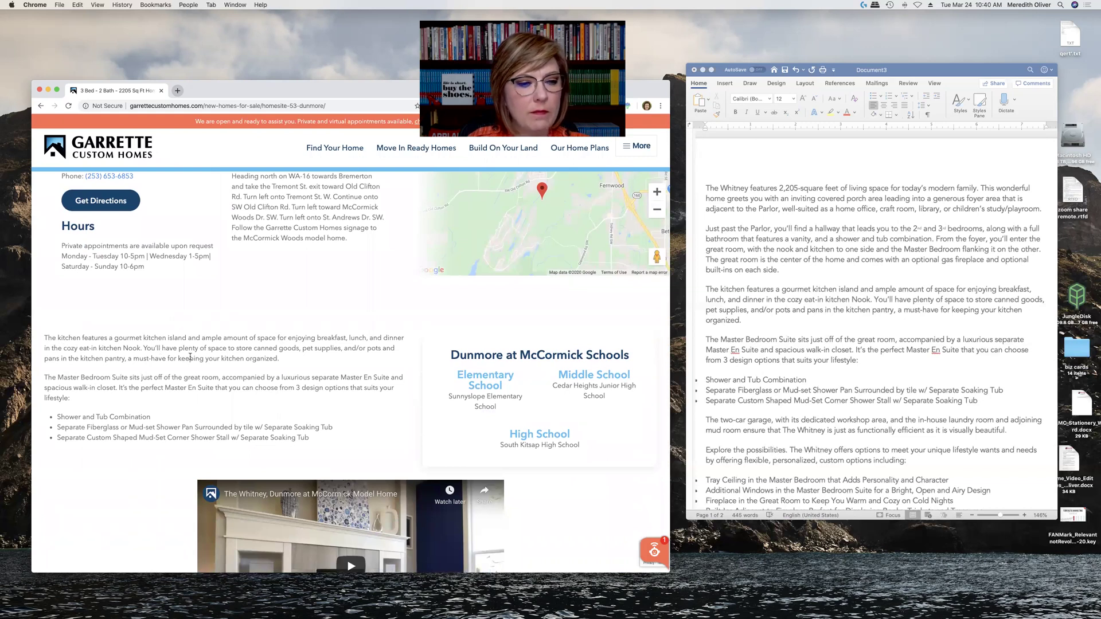
{"action": "scroll", "coordinate": [190, 356], "scroll_direction": "up", "scroll_amount": 2}
{"action": "scroll", "coordinate": [190, 357], "scroll_direction": "up", "scroll_amount": 2}
{"action": "scroll", "coordinate": [189, 356], "scroll_direction": "up", "scroll_amount": 3}
{"action": "scroll", "coordinate": [189, 358], "scroll_direction": "up", "scroll_amount": 3}
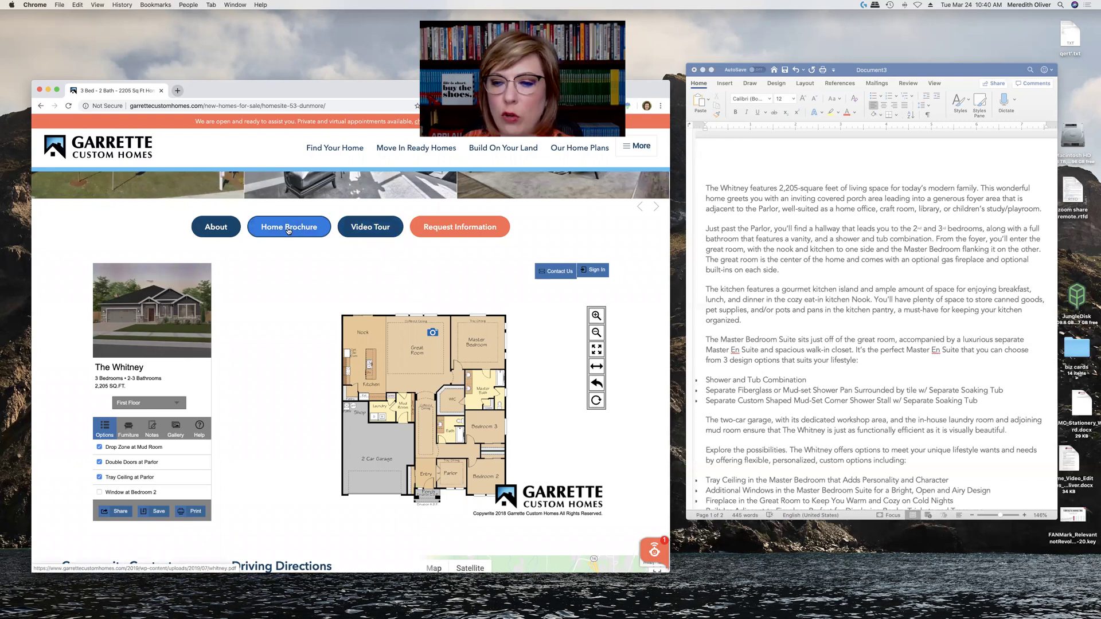
{"action": "scroll", "coordinate": [781, 308], "scroll_direction": "down", "scroll_amount": 2}
{"action": "scroll", "coordinate": [779, 309], "scroll_direction": "down", "scroll_amount": 3}
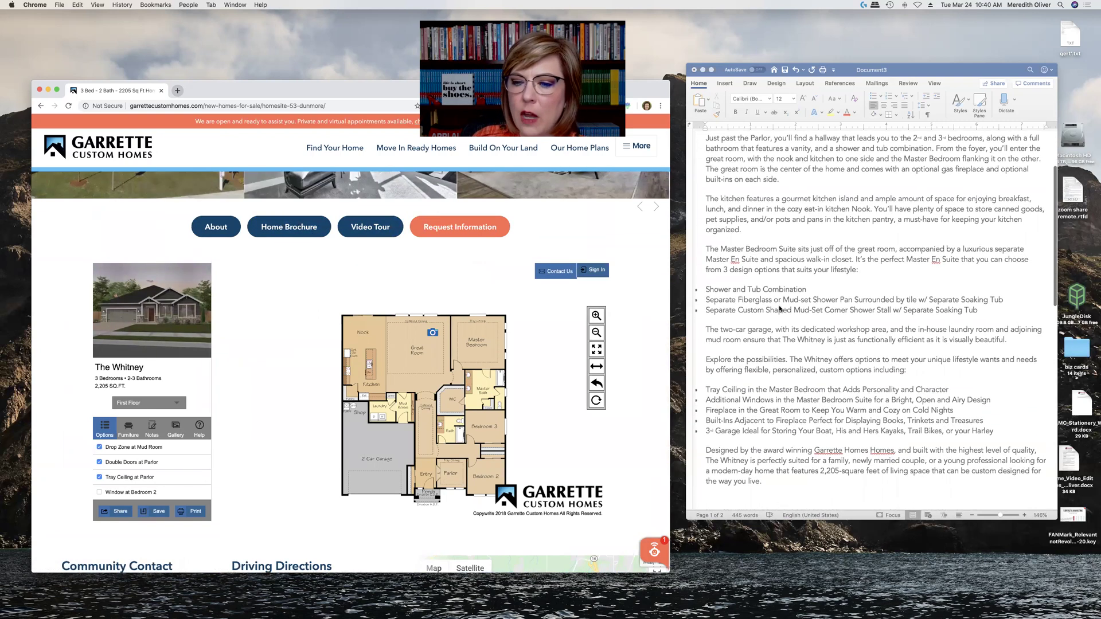
{"action": "scroll", "coordinate": [780, 308], "scroll_direction": "down", "scroll_amount": 2}
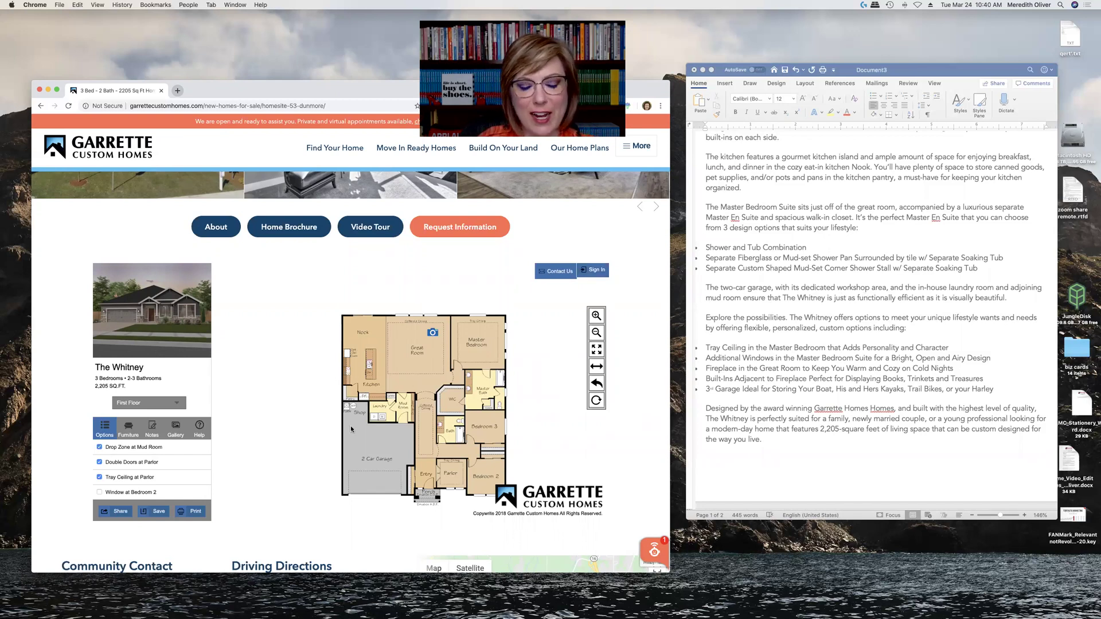
{"action": "scroll", "coordinate": [478, 399], "scroll_direction": "up", "scroll_amount": 5}
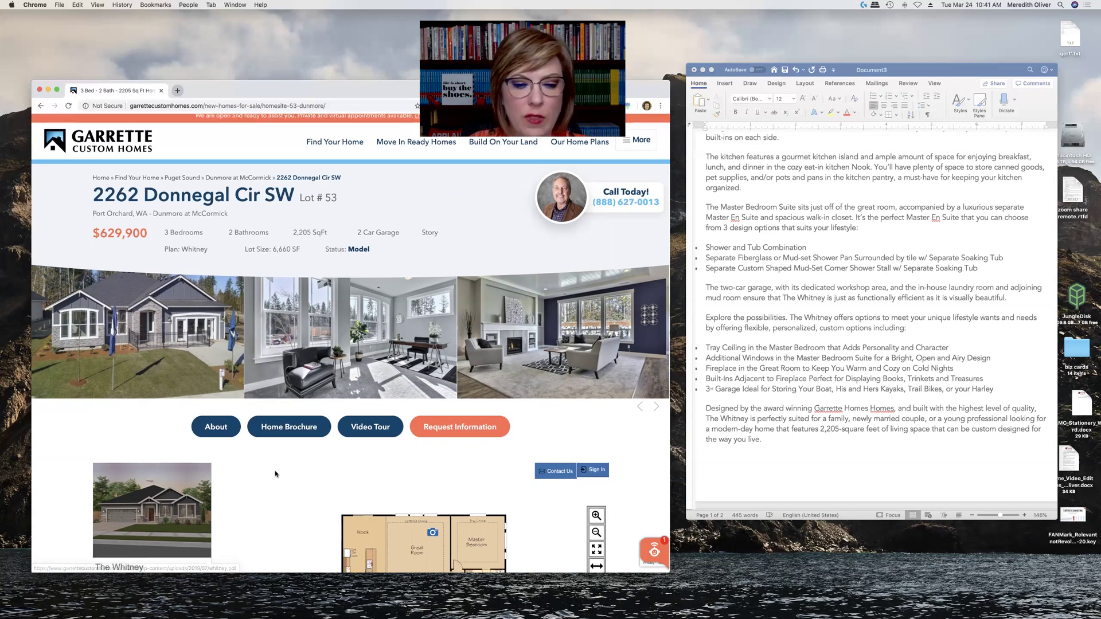
{"action": "scroll", "coordinate": [275, 470], "scroll_direction": "down", "scroll_amount": 4}
{"action": "scroll", "coordinate": [274, 471], "scroll_direction": "down", "scroll_amount": 1}
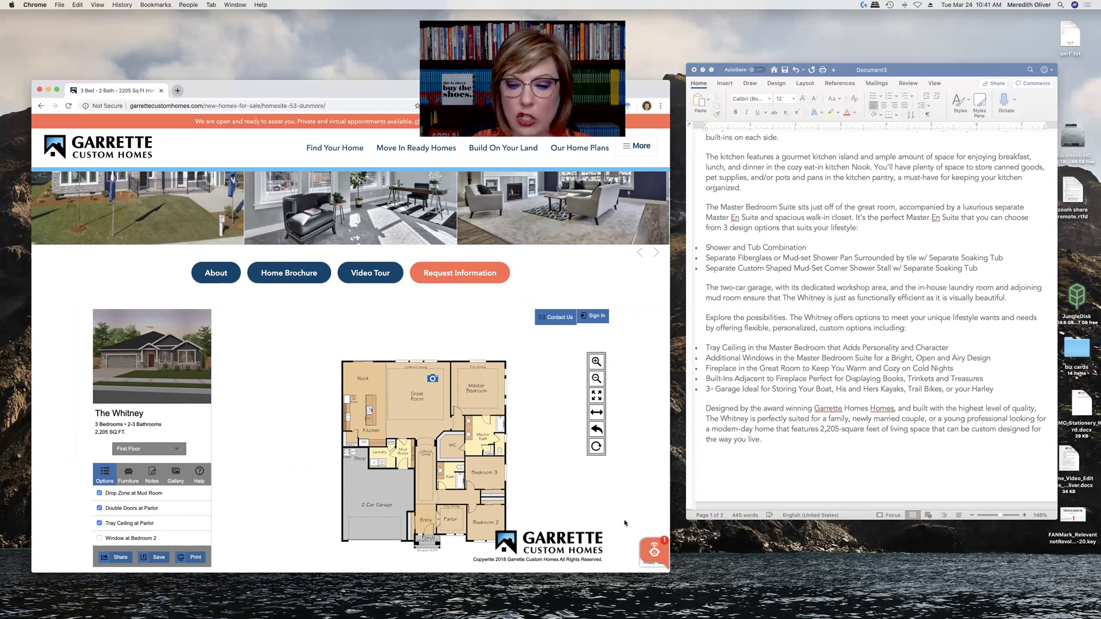
{"action": "scroll", "coordinate": [650, 551], "scroll_direction": "down", "scroll_amount": 1}
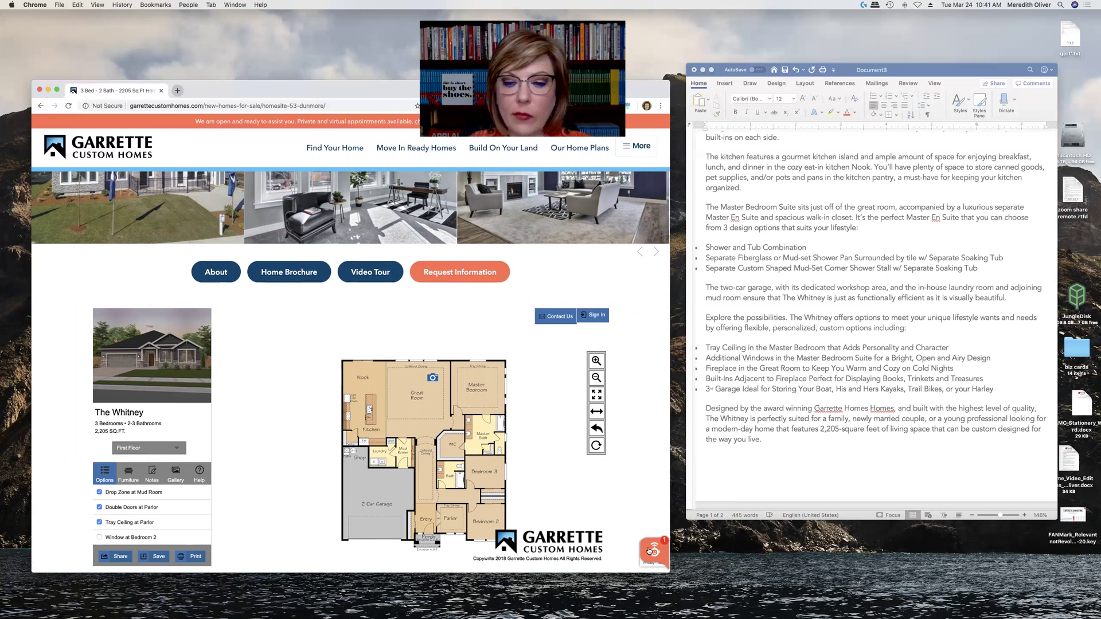
{"action": "scroll", "coordinate": [637, 406], "scroll_direction": "down", "scroll_amount": 2}
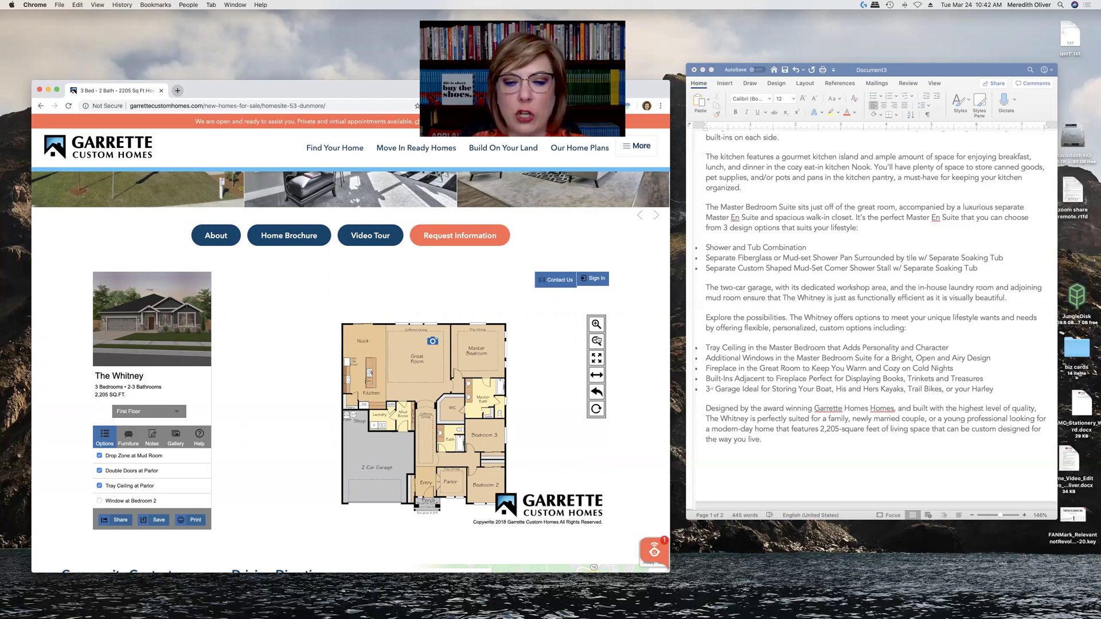
{"action": "scroll", "coordinate": [598, 341], "scroll_direction": "down", "scroll_amount": 3}
{"action": "scroll", "coordinate": [598, 342], "scroll_direction": "down", "scroll_amount": 2}
{"action": "scroll", "coordinate": [598, 341], "scroll_direction": "down", "scroll_amount": 3}
{"action": "scroll", "coordinate": [598, 340], "scroll_direction": "down", "scroll_amount": 2}
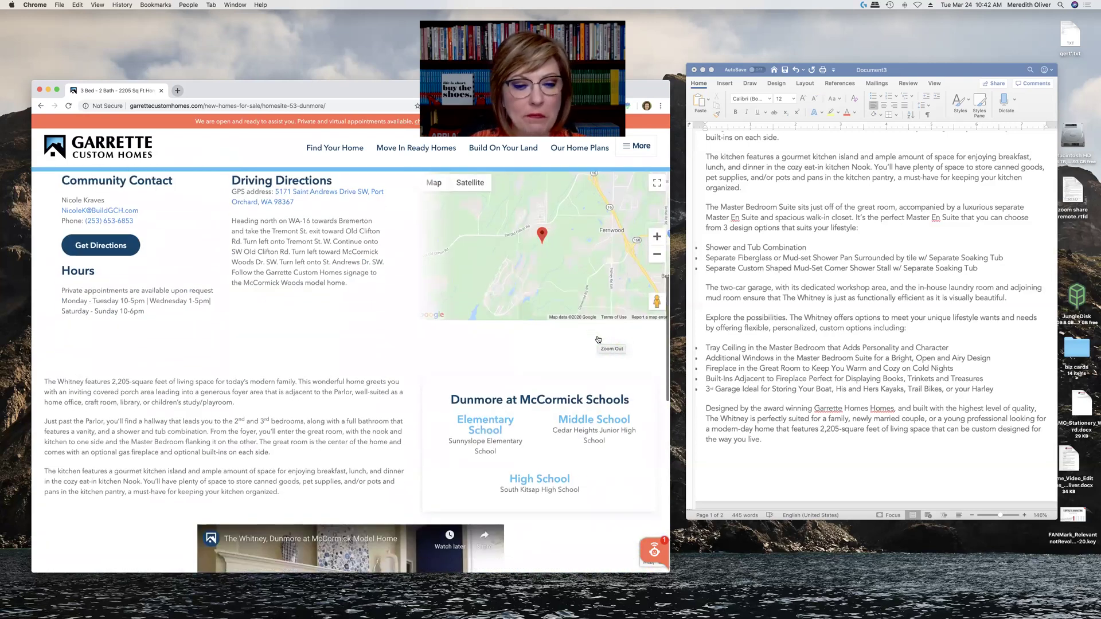
{"action": "scroll", "coordinate": [598, 341], "scroll_direction": "down", "scroll_amount": 2}
{"action": "scroll", "coordinate": [597, 341], "scroll_direction": "down", "scroll_amount": 2}
{"action": "scroll", "coordinate": [597, 341], "scroll_direction": "up", "scroll_amount": 5}
{"action": "scroll", "coordinate": [599, 341], "scroll_direction": "up", "scroll_amount": 10}
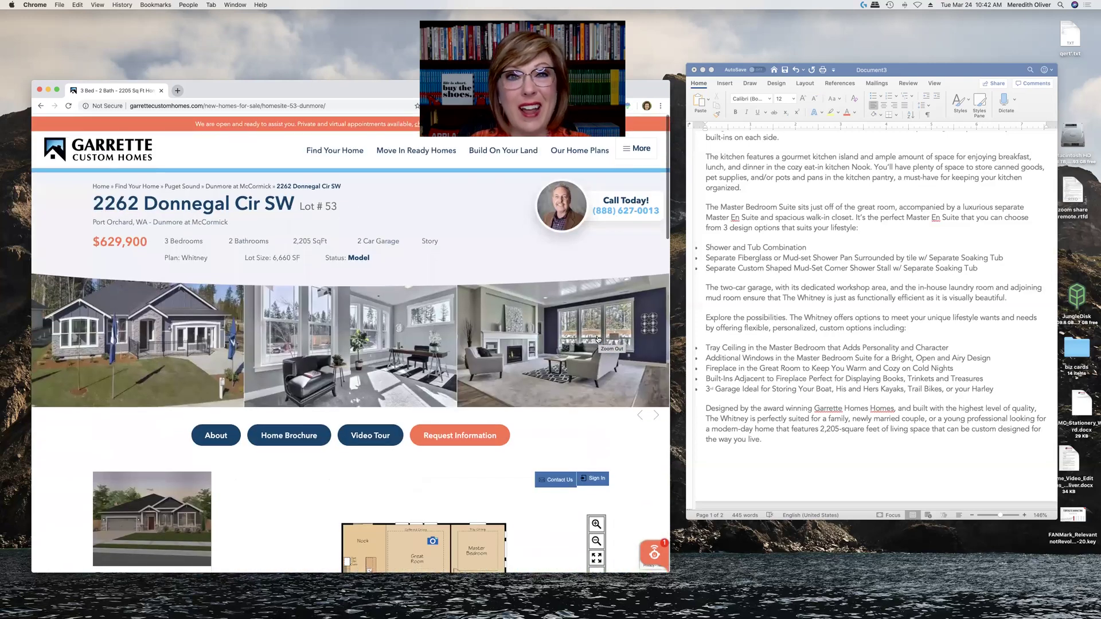